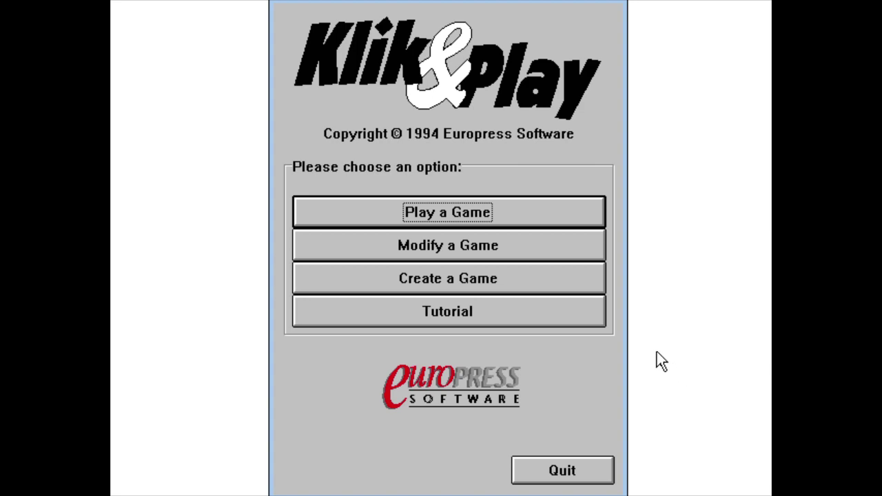
Start a new game, open Frame 1 in the Level Editor, and load the cat library.
{"action": "left_click", "coordinate": [517, 279]}
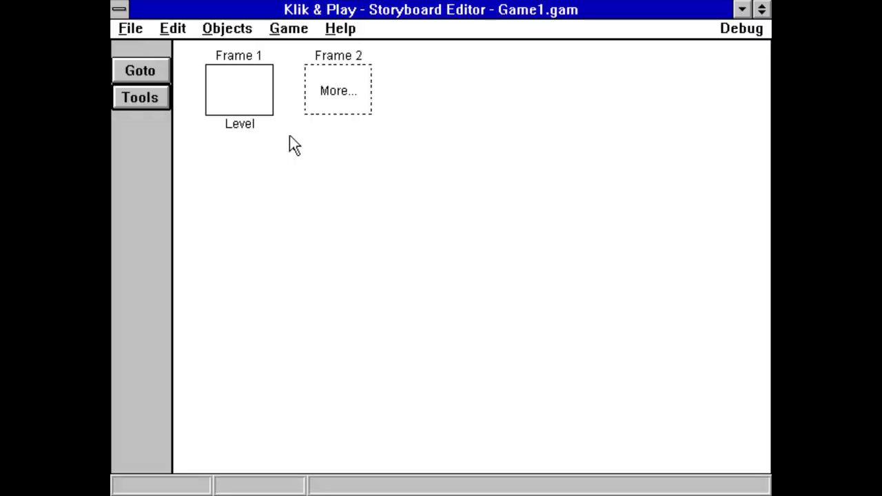
{"action": "left_click", "coordinate": [244, 102]}
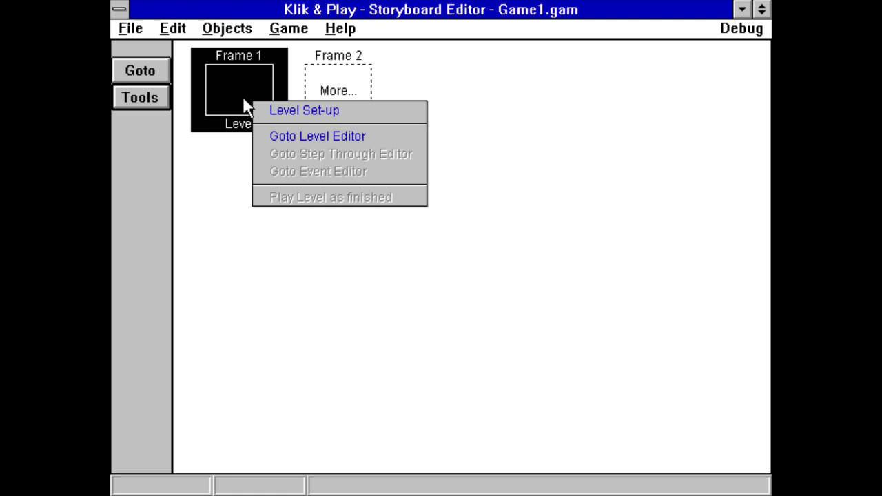
{"action": "left_click", "coordinate": [337, 135]}
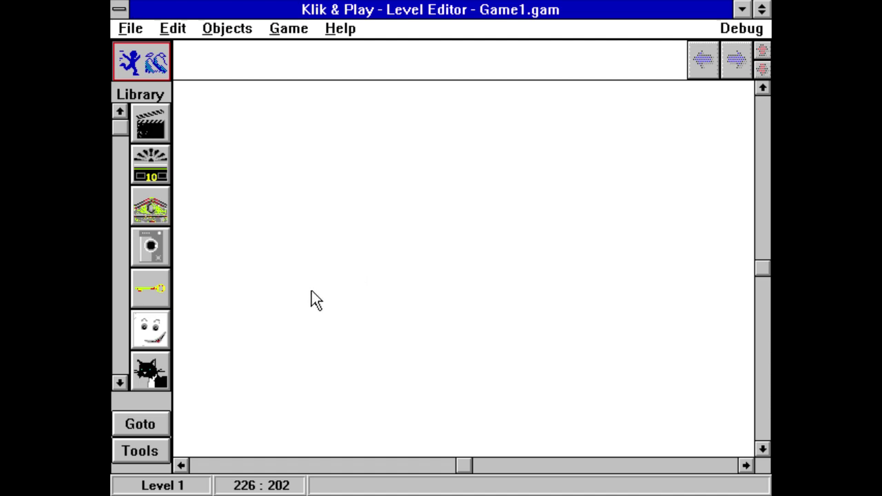
{"action": "left_click", "coordinate": [152, 370]}
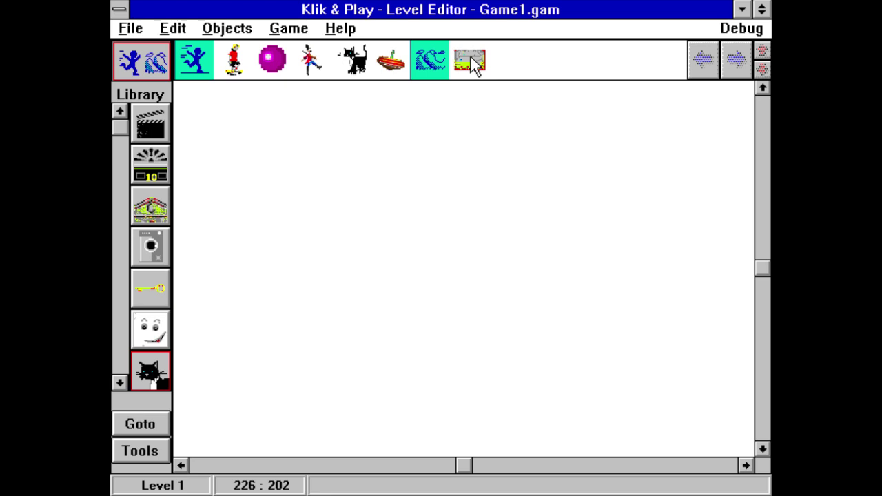
Fill Level 1 with the shelved toy-room backdrop and place the skateboarding boy on the floor.
{"action": "left_click", "coordinate": [467, 166]}
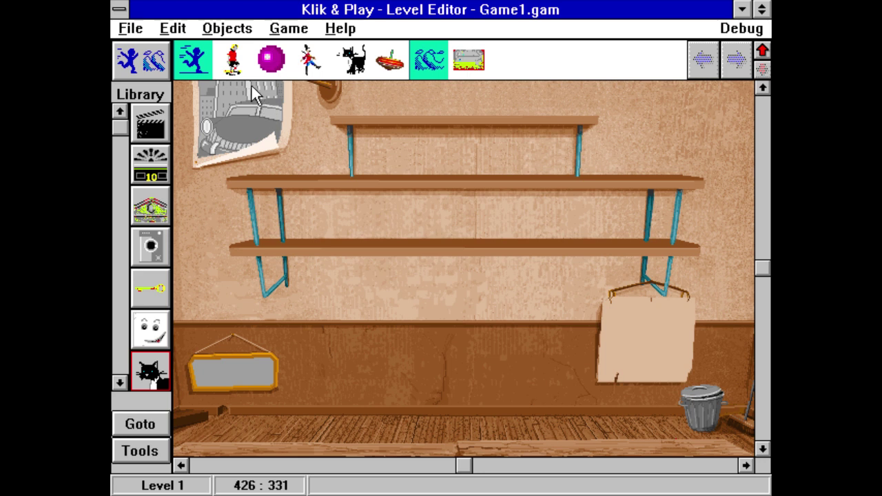
{"action": "mouse_move", "coordinate": [232, 60]}
{"action": "left_click_drag", "start_coordinate": [233, 59], "coordinate": [348, 413]}
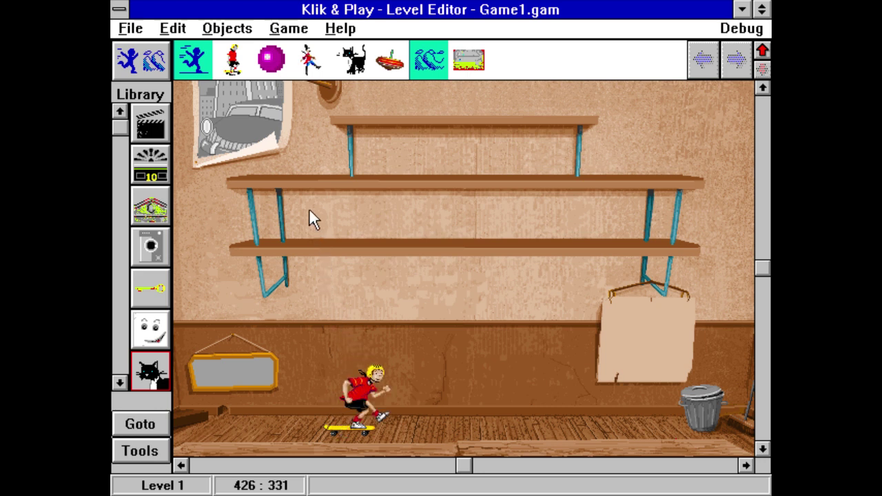
Place the purple ball mid-room and five toy soldiers along the lowest shelf.
{"action": "left_click_drag", "start_coordinate": [271, 59], "coordinate": [363, 297]}
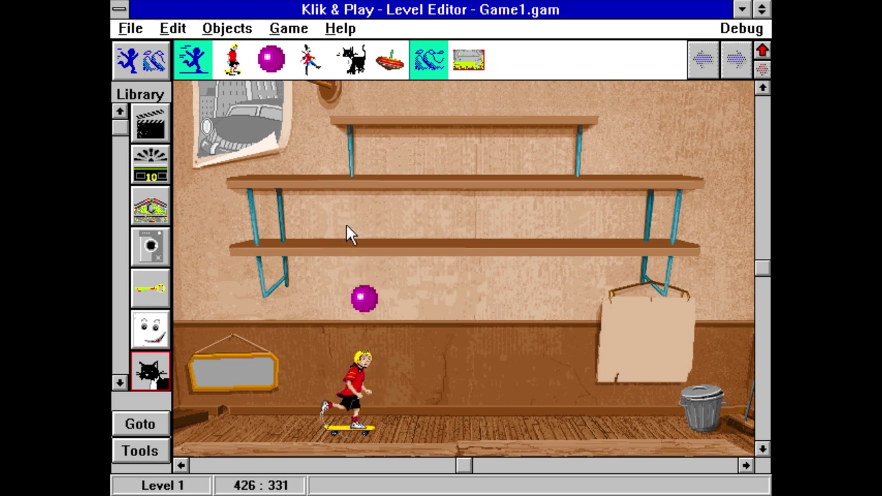
{"action": "left_click_drag", "start_coordinate": [310, 58], "coordinate": [274, 222]}
{"action": "left_click_drag", "start_coordinate": [303, 26], "coordinate": [360, 204]}
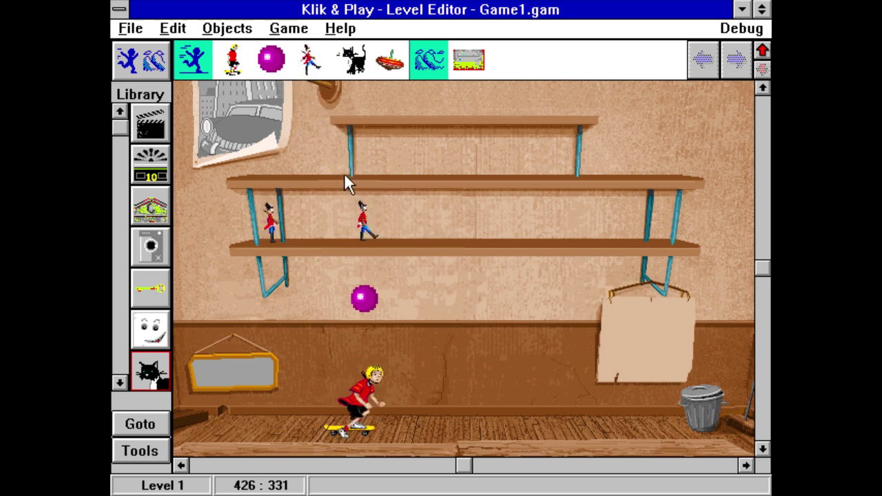
{"action": "left_click_drag", "start_coordinate": [310, 59], "coordinate": [463, 210]}
{"action": "left_click_drag", "start_coordinate": [310, 59], "coordinate": [560, 219]}
{"action": "left_click_drag", "start_coordinate": [310, 59], "coordinate": [629, 219]}
Put three spinning tops on the shelf above the soldiers.
{"action": "left_click_drag", "start_coordinate": [390, 60], "coordinate": [276, 169]}
{"action": "left_click_drag", "start_coordinate": [390, 60], "coordinate": [467, 171]}
{"action": "left_click_drag", "start_coordinate": [390, 60], "coordinate": [634, 185]}
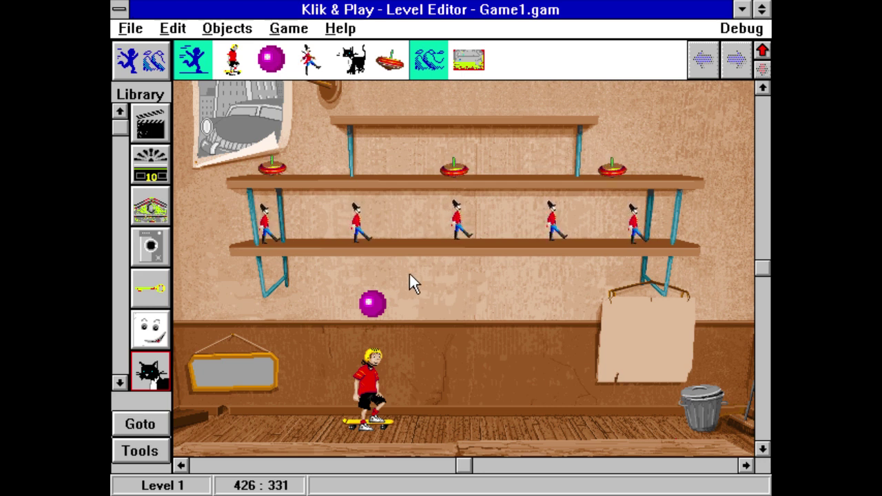
Give the leftmost soldier Path Movement and open its path-drawing setup.
{"action": "right_click", "coordinate": [268, 232]}
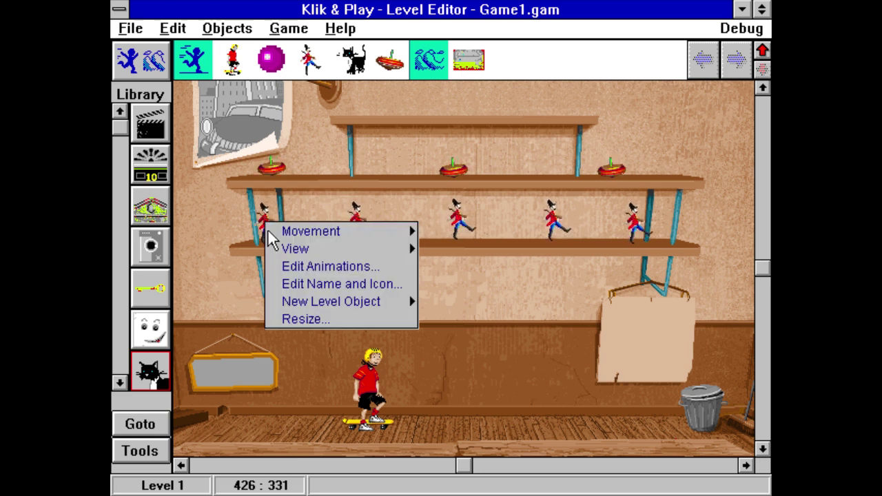
{"action": "left_click", "coordinate": [364, 232]}
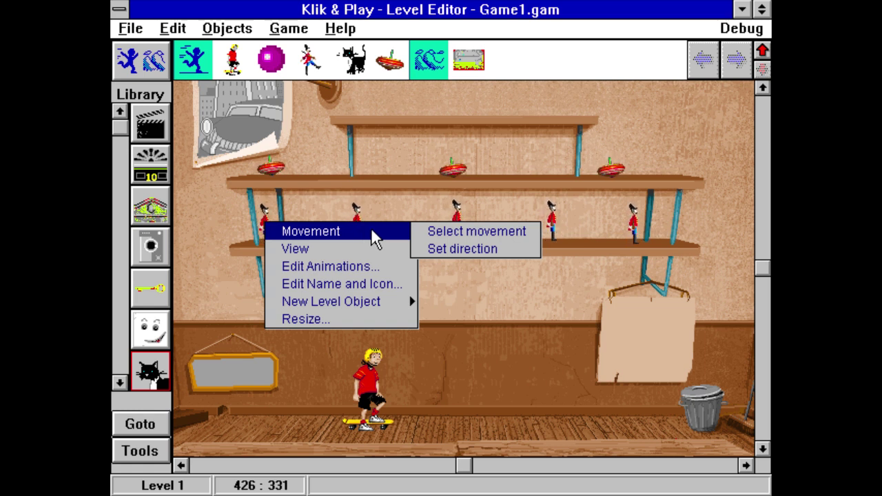
{"action": "left_click", "coordinate": [441, 234]}
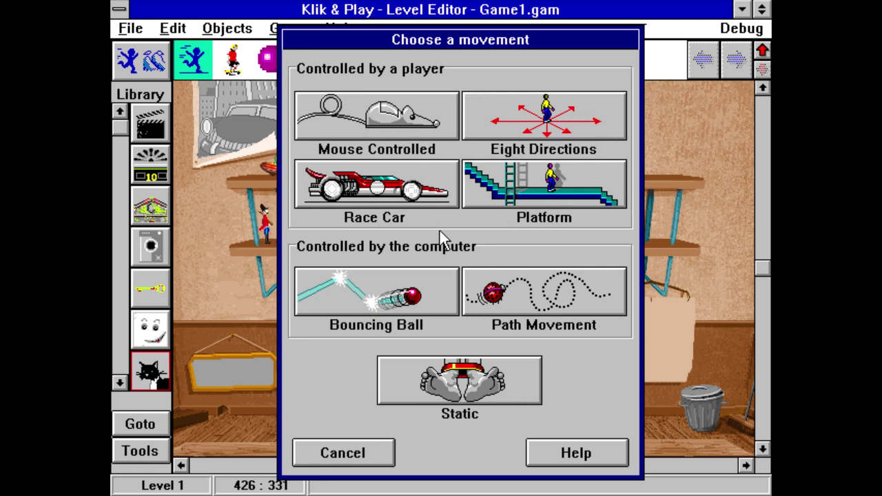
{"action": "left_click", "coordinate": [570, 299]}
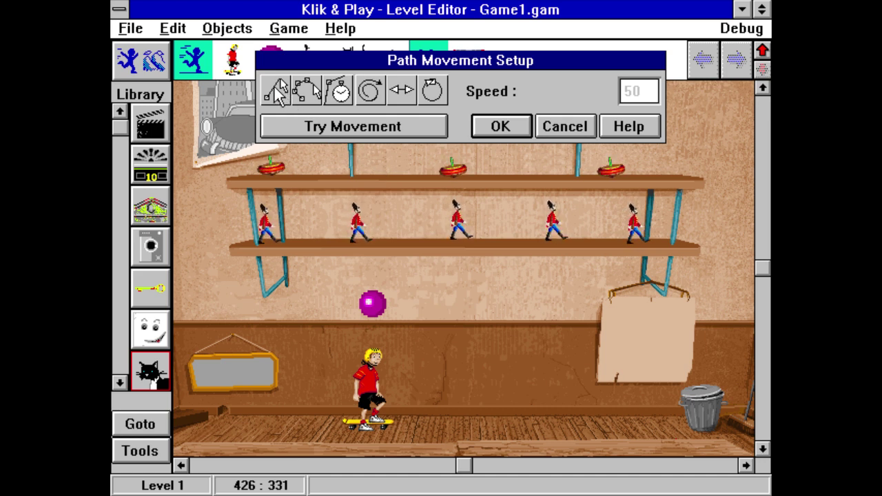
{"action": "left_click", "coordinate": [277, 92]}
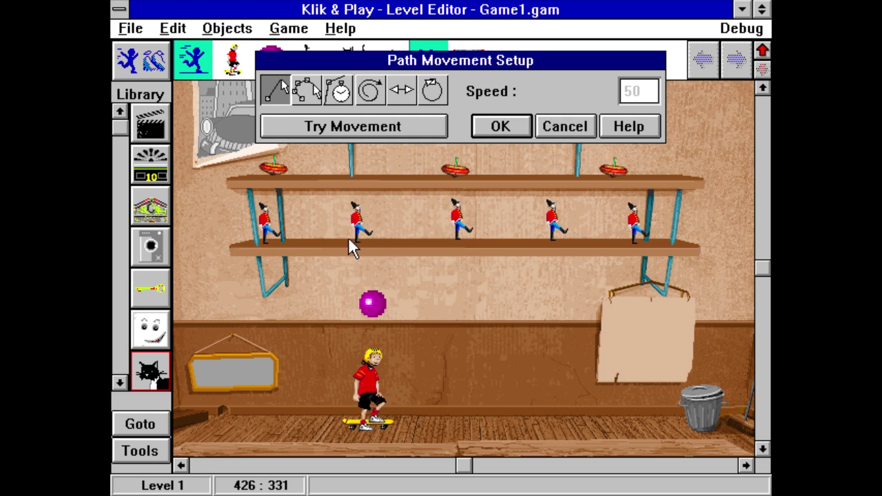
Test-run the leftmost soldier walking its new shelf path, then stop the trial.
{"action": "left_click", "coordinate": [289, 125]}
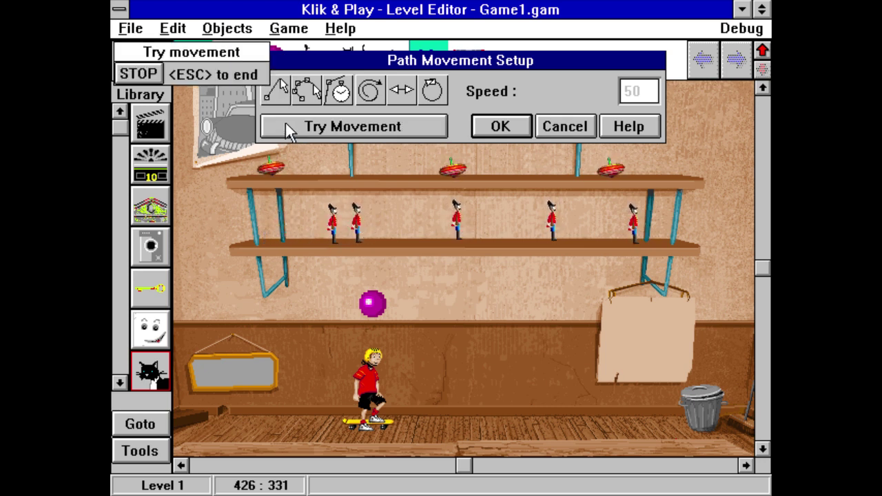
{"action": "left_click", "coordinate": [141, 74]}
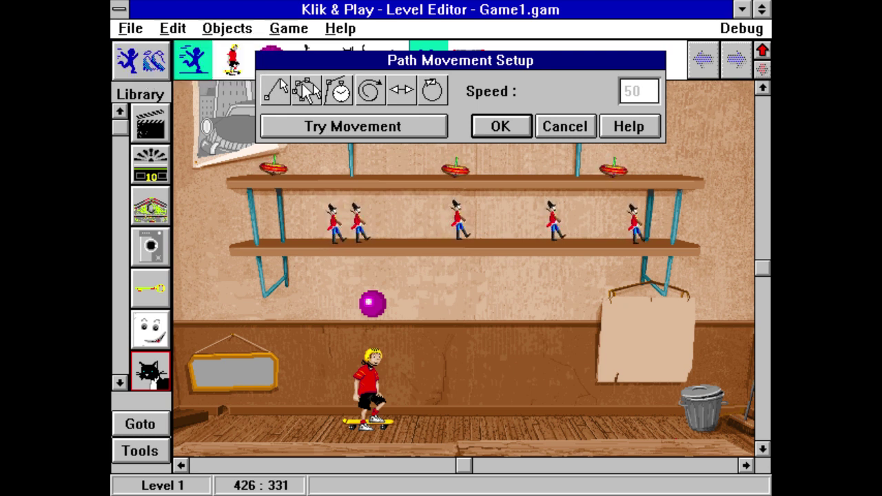
Add a return trip to the soldier's path and test it once.
{"action": "left_click", "coordinate": [402, 90]}
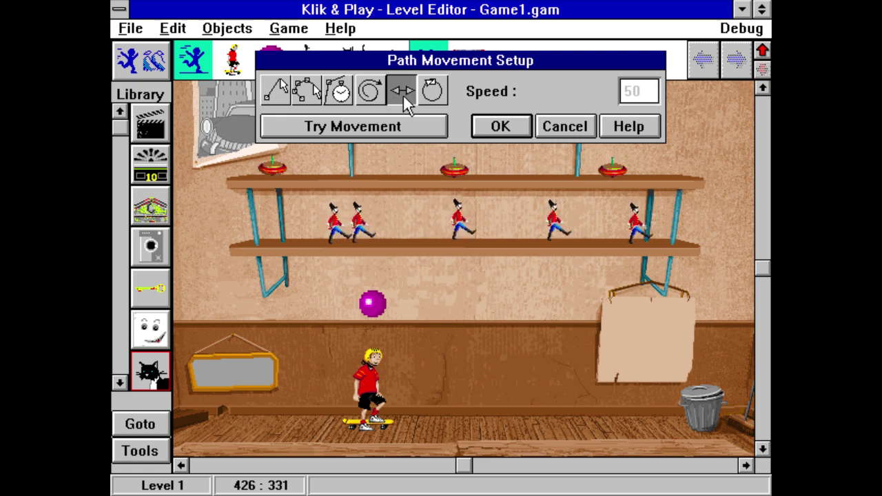
{"action": "left_click", "coordinate": [422, 127]}
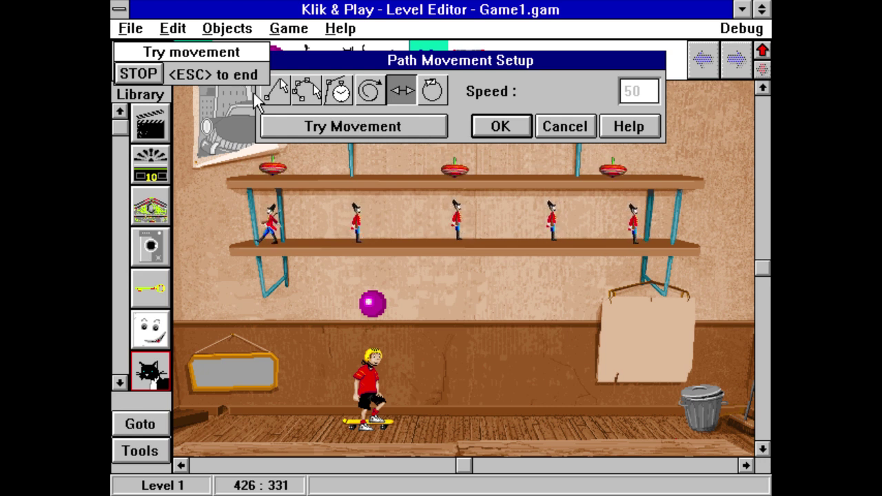
{"action": "left_click", "coordinate": [141, 70]}
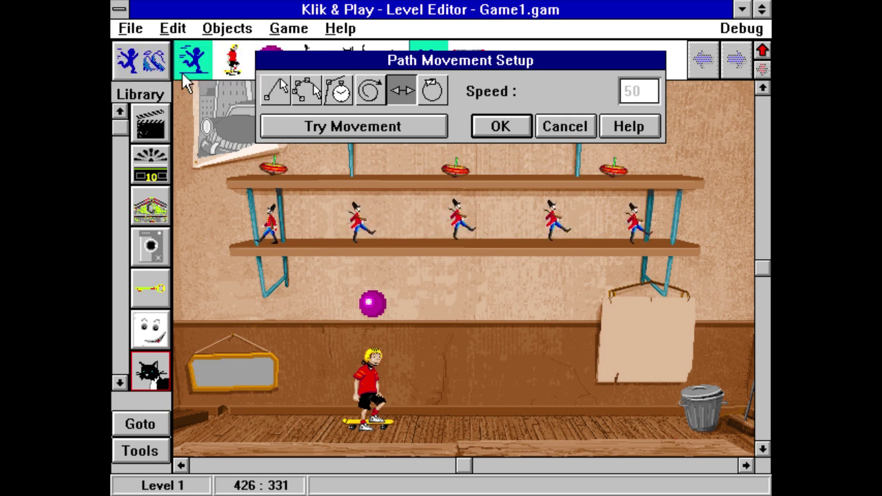
Set the path to loop, preview the repeating walk, and confirm the path movement.
{"action": "left_click", "coordinate": [376, 88]}
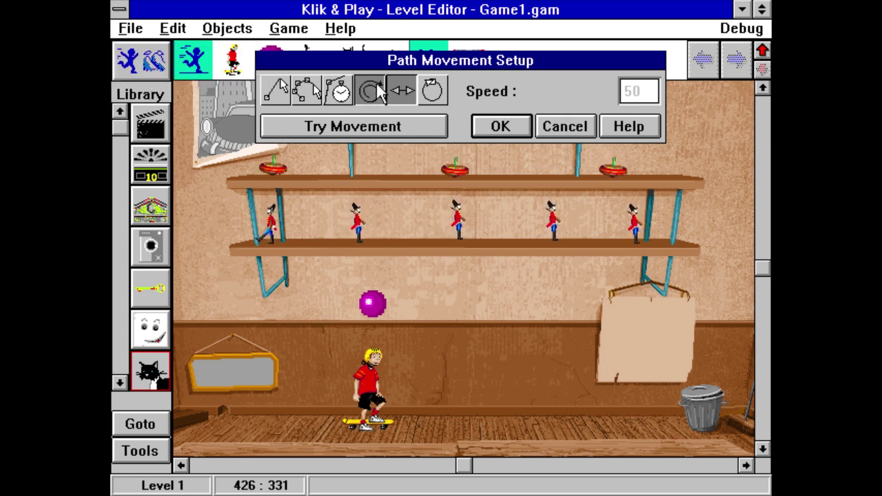
{"action": "left_click", "coordinate": [376, 133]}
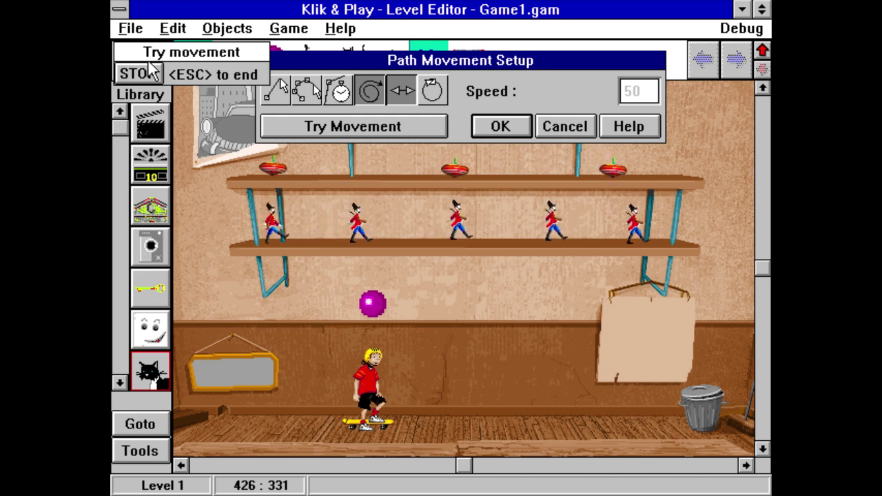
{"action": "key", "text": "Escape"}
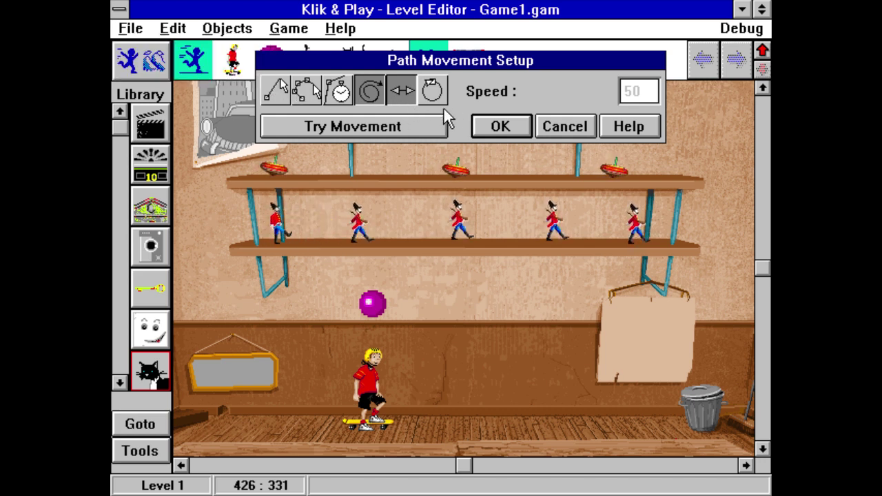
{"action": "left_click", "coordinate": [520, 122]}
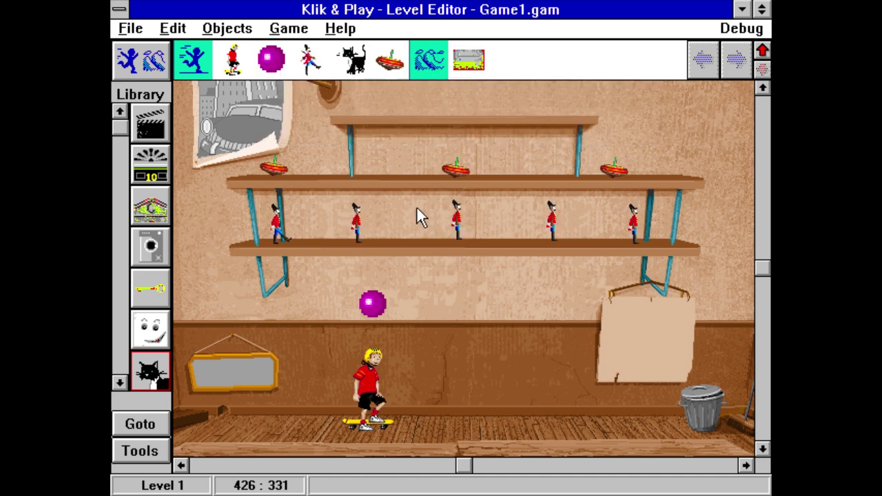
Run the game in the Step Through Editor and stop on the ball–skater collision.
{"action": "left_click", "coordinate": [166, 423]}
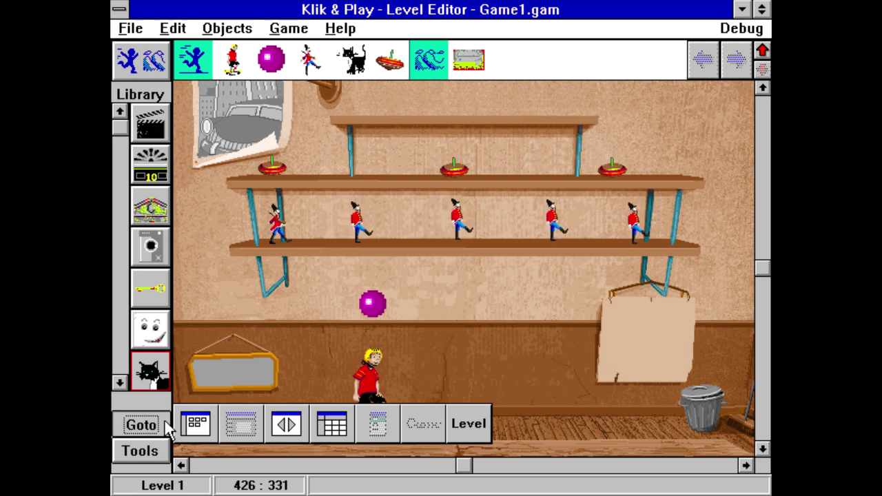
{"action": "left_click", "coordinate": [288, 425]}
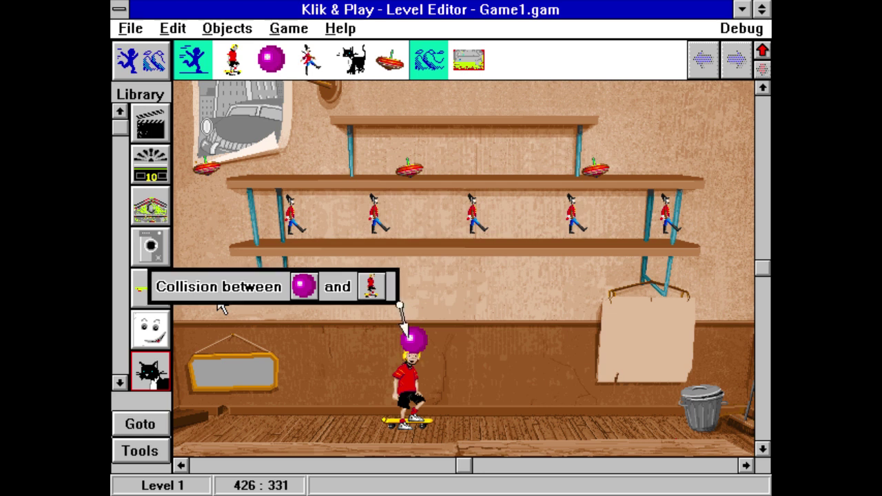
{"action": "left_click", "coordinate": [219, 305]}
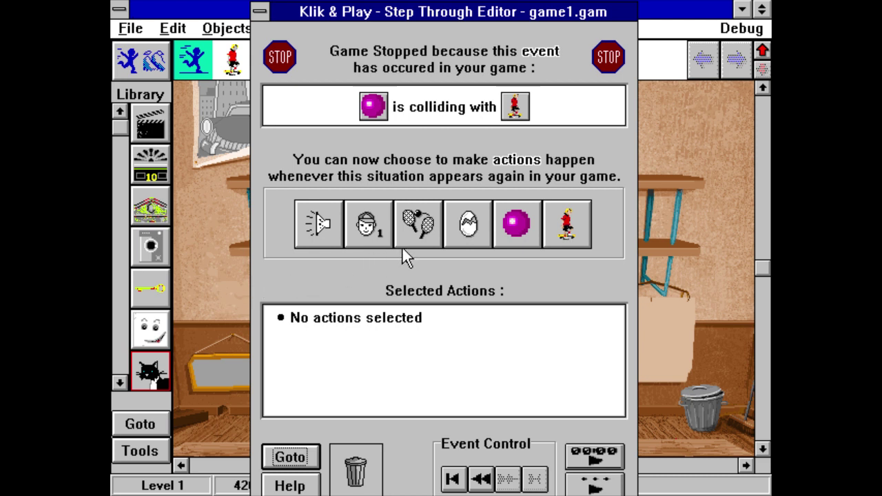
Make the ball bounce and play ow.wav when it hits the skater, then resume.
{"action": "left_click", "coordinate": [514, 220]}
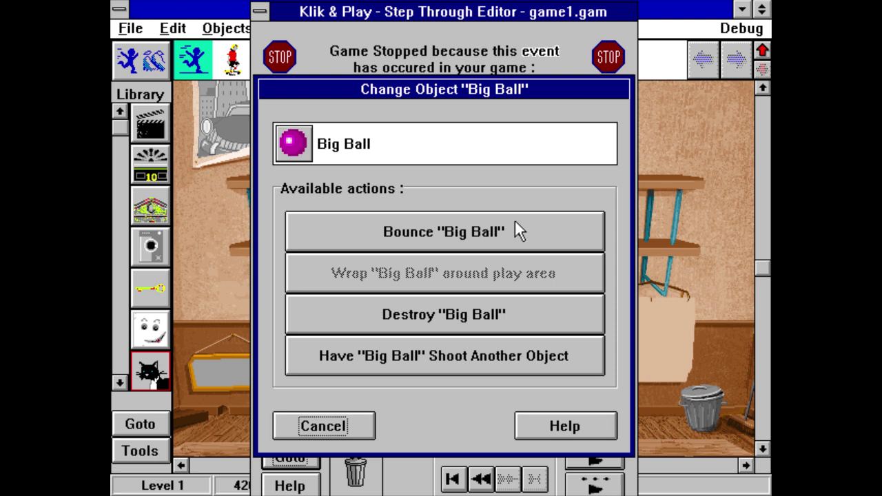
{"action": "left_click", "coordinate": [511, 231]}
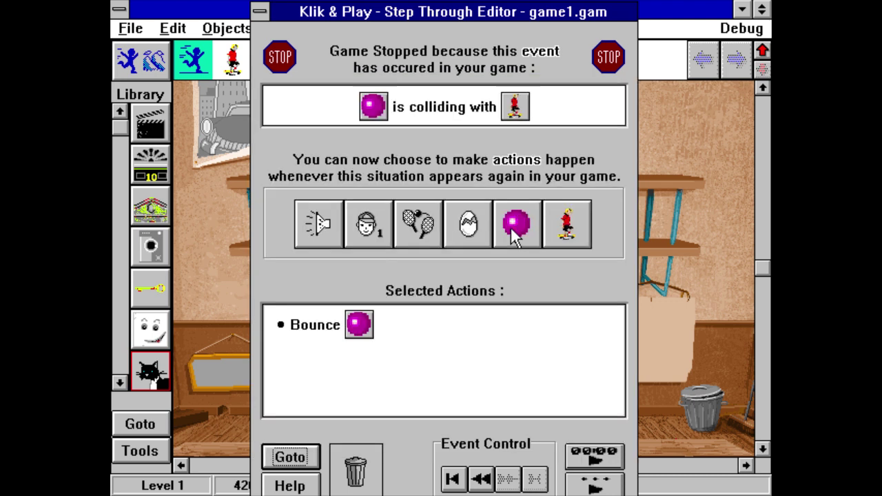
{"action": "left_click", "coordinate": [307, 226]}
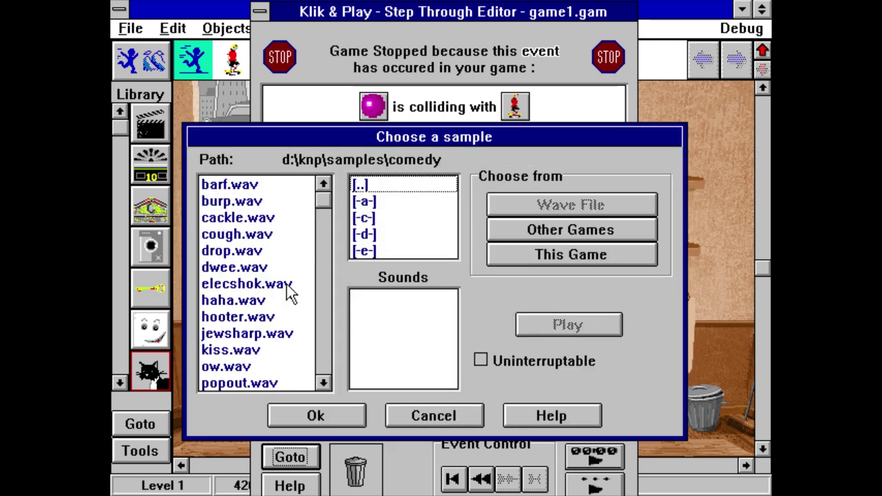
{"action": "left_click", "coordinate": [267, 368]}
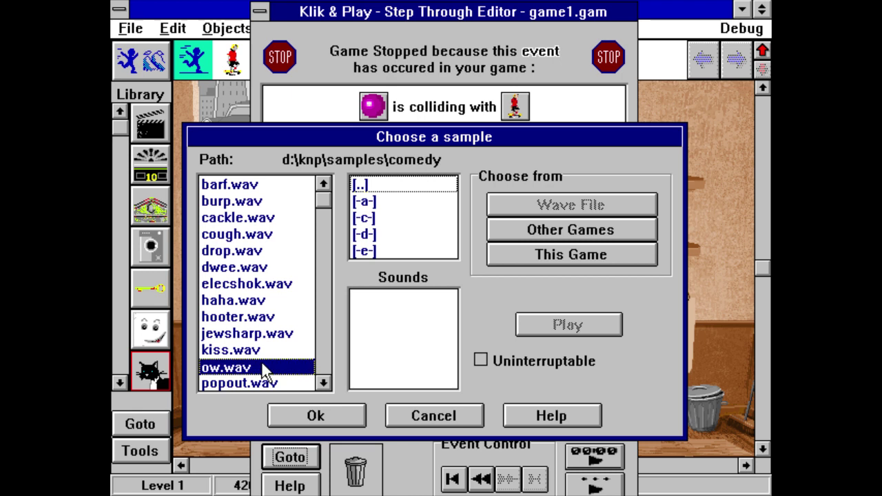
{"action": "left_click", "coordinate": [328, 416]}
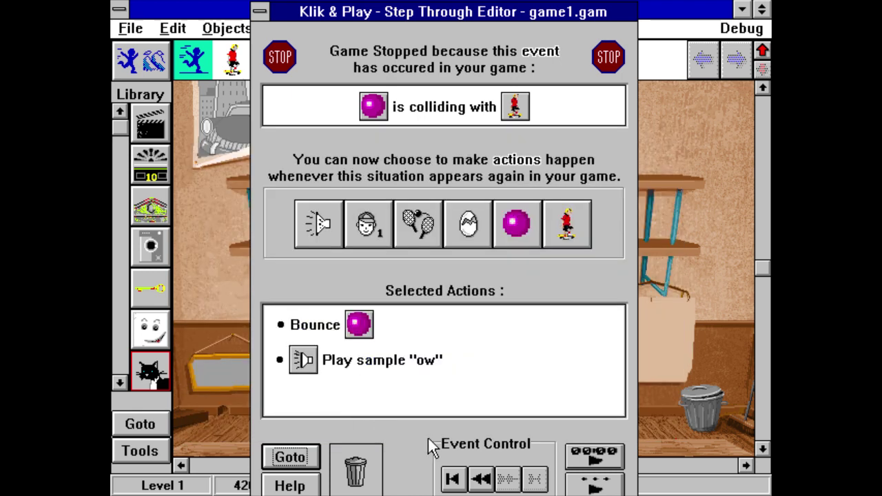
{"action": "left_click", "coordinate": [598, 486]}
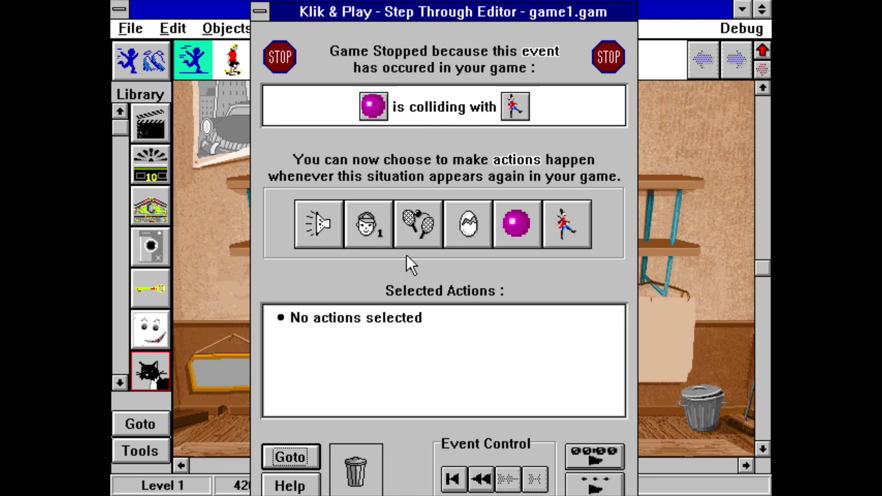
On ball–soldier collision, destroy the soldier and play screames.wav, then resume the game.
{"action": "left_click", "coordinate": [562, 221]}
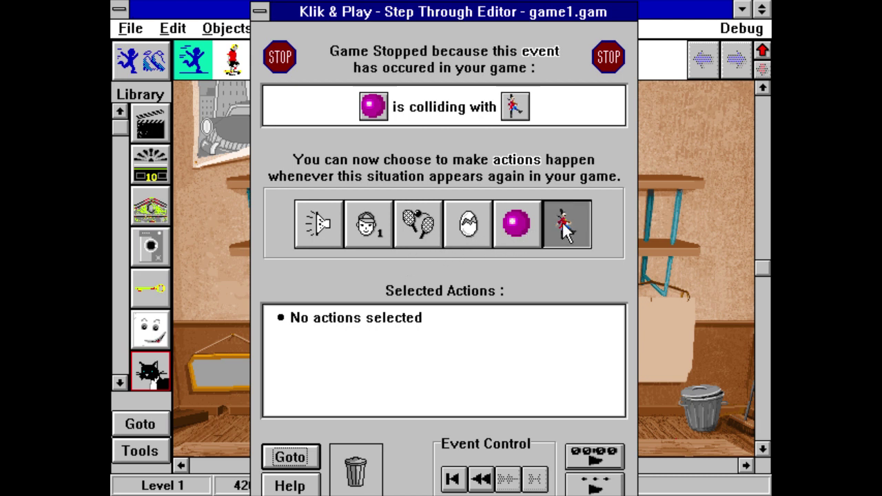
{"action": "left_click", "coordinate": [550, 310]}
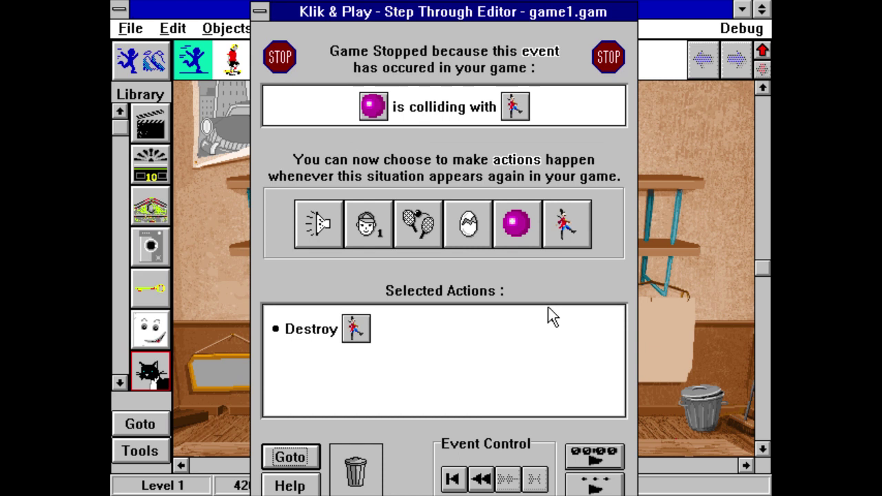
{"action": "left_click", "coordinate": [304, 221]}
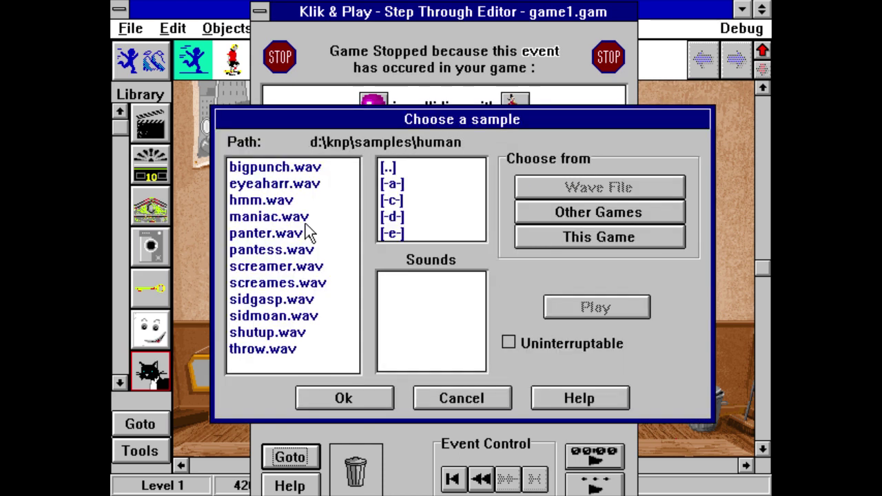
{"action": "left_click", "coordinate": [333, 286]}
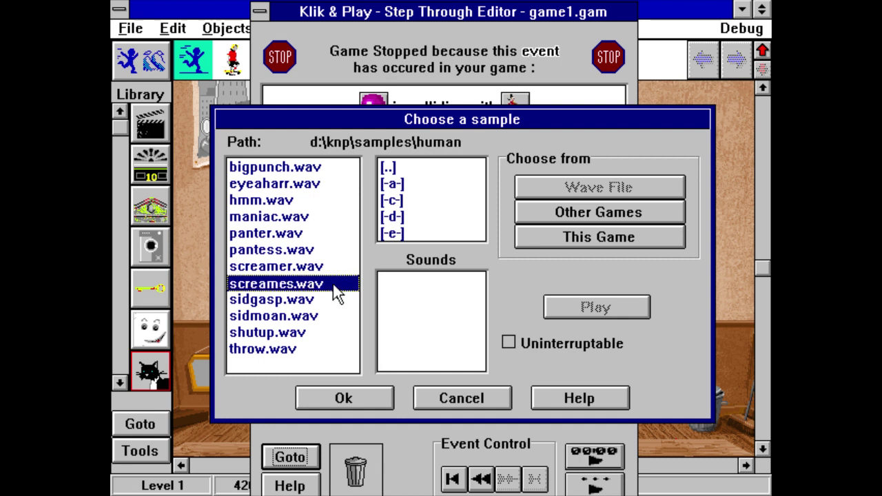
{"action": "left_click", "coordinate": [321, 402]}
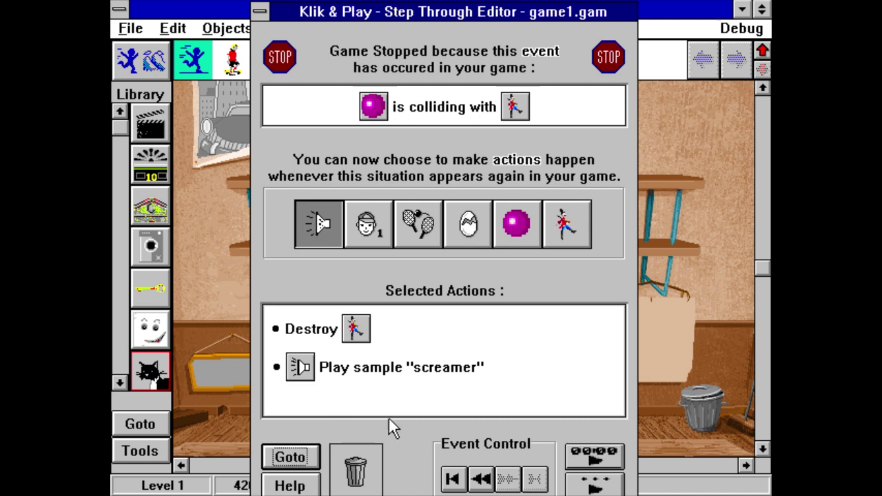
{"action": "left_click", "coordinate": [597, 485]}
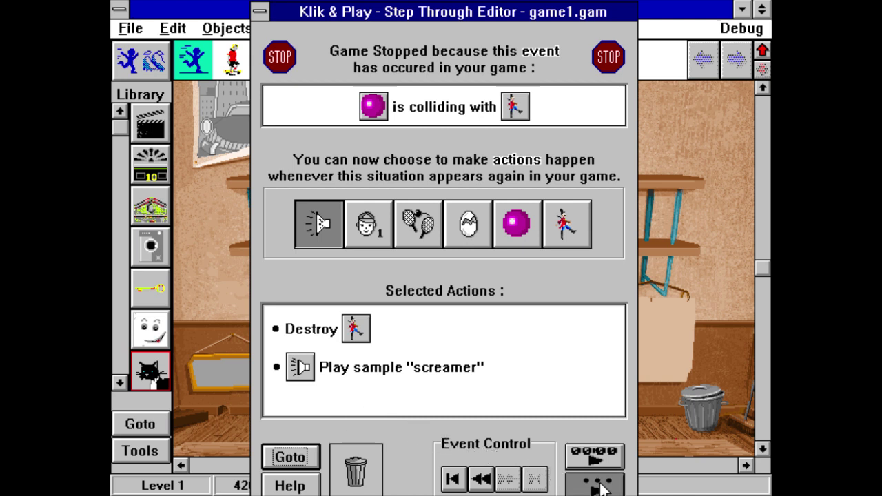